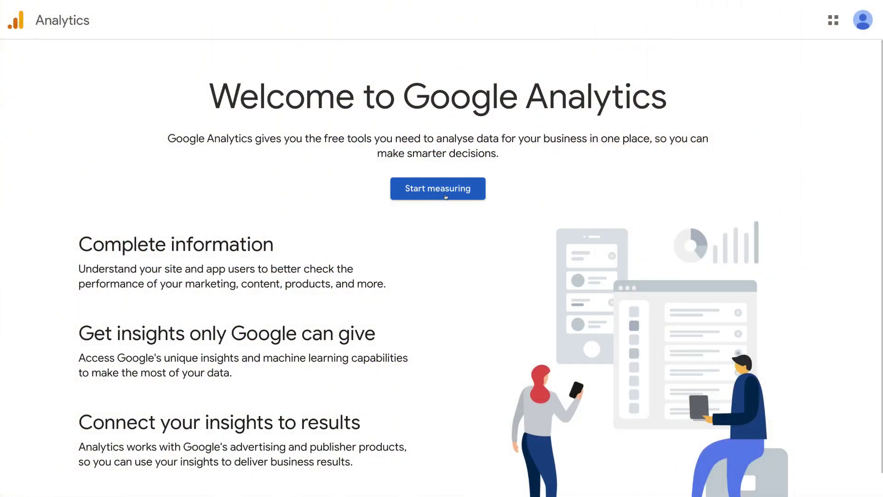
Step: Start the measurement setup with an account named "Stewarts Tutorials" and continue to the property setup
left_click(455, 197)
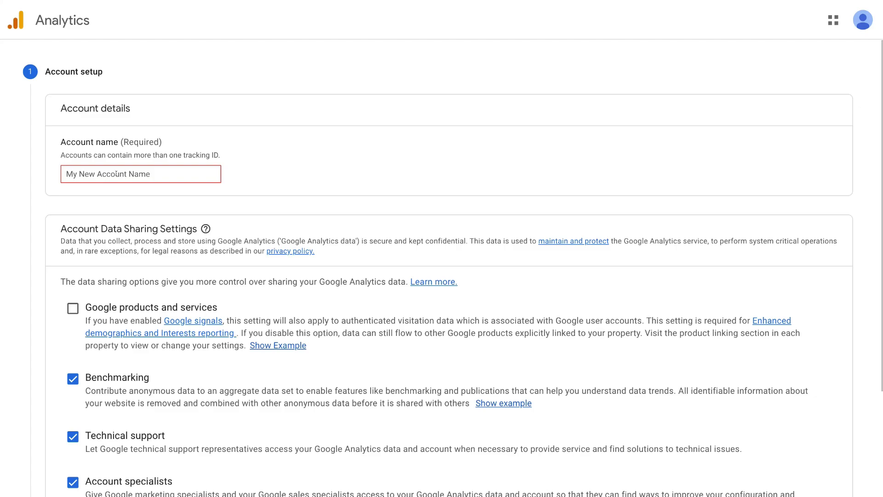
type("S")
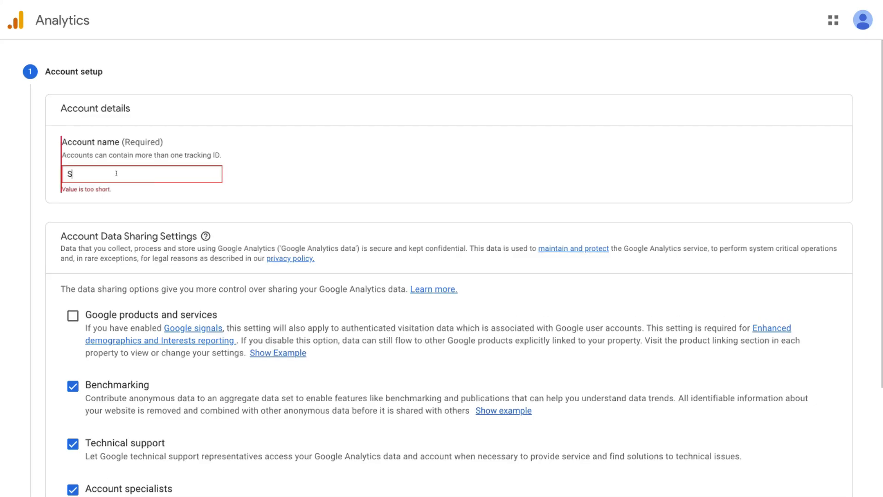
type("tewarts Tutorials")
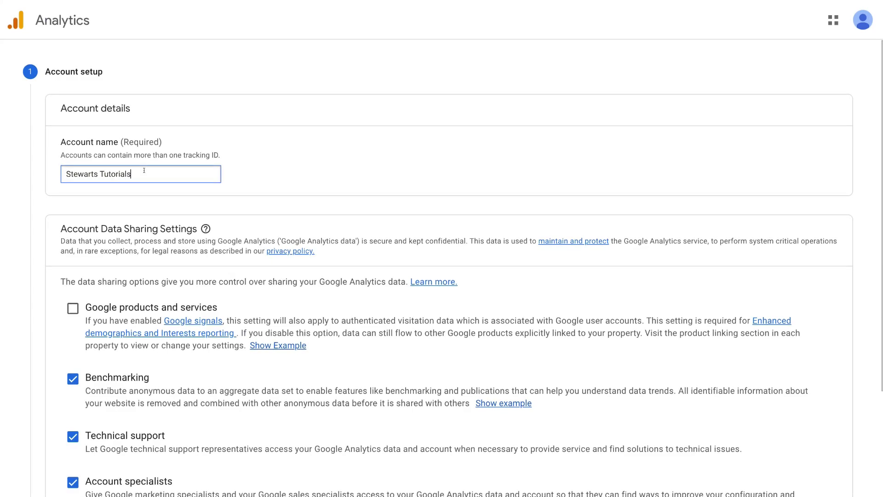
scroll(144, 171, "down", 4)
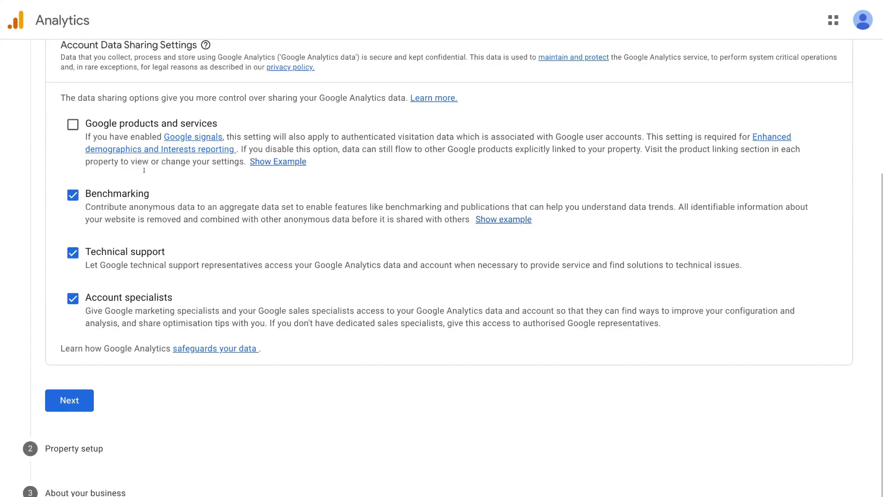
left_click(73, 401)
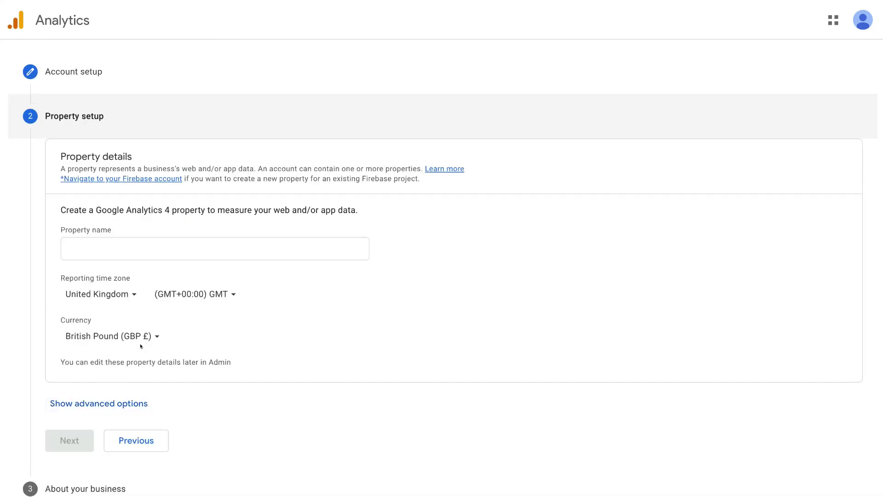
Step: Name the new property "Stewarts Tutorials" and continue to the business information
left_click(76, 243)
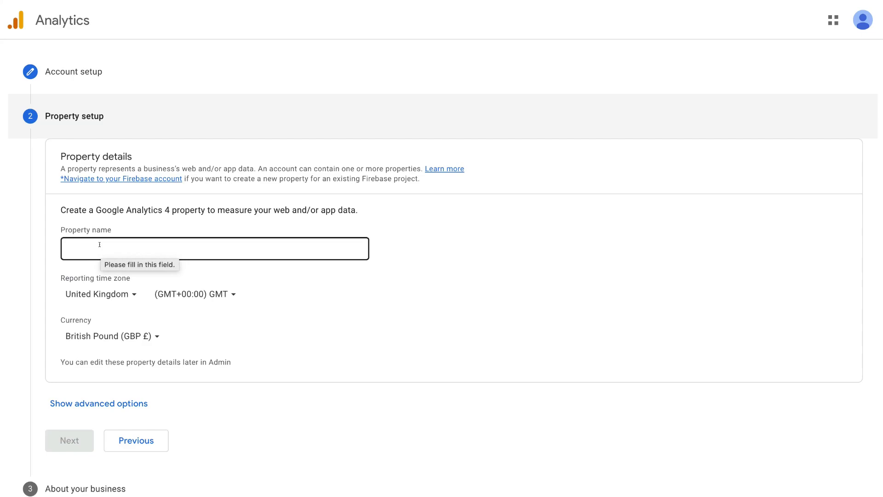
left_click(99, 244)
type("S")
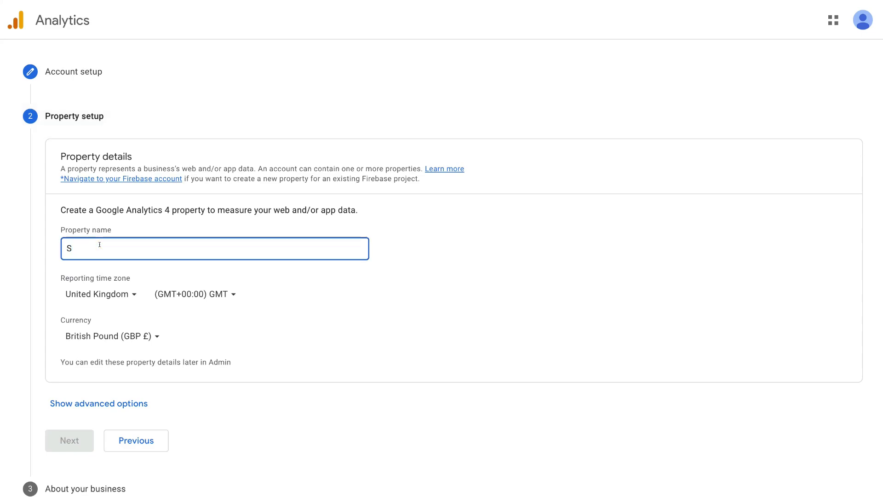
type("tewarts Tutorials")
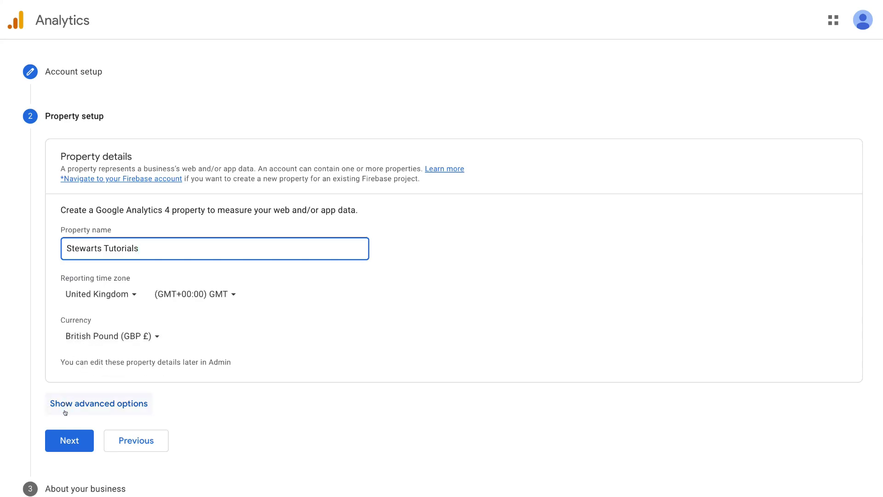
left_click(81, 438)
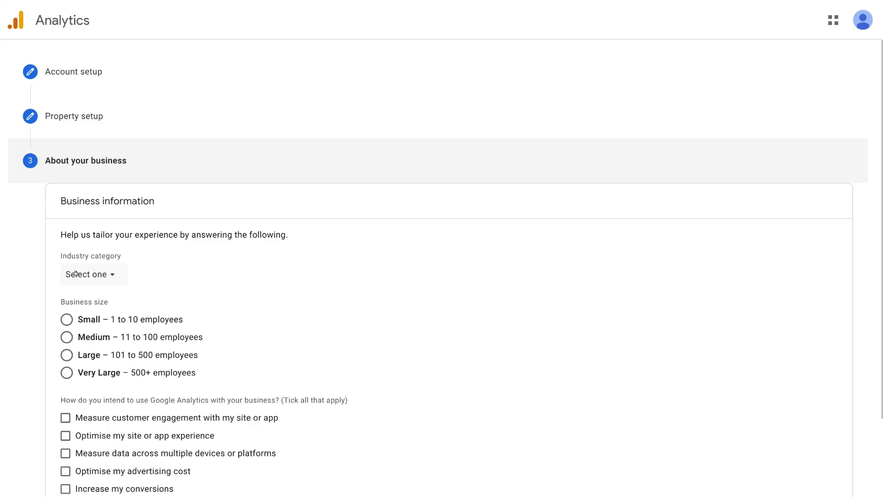
Step: Set the industry category to Business & industrial and the business size to Small (1 to 10 employees)
left_click(103, 273)
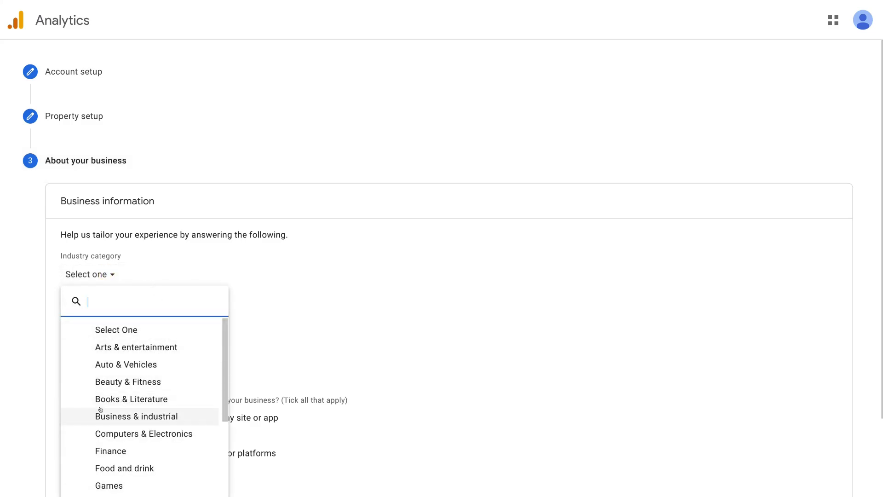
left_click(171, 415)
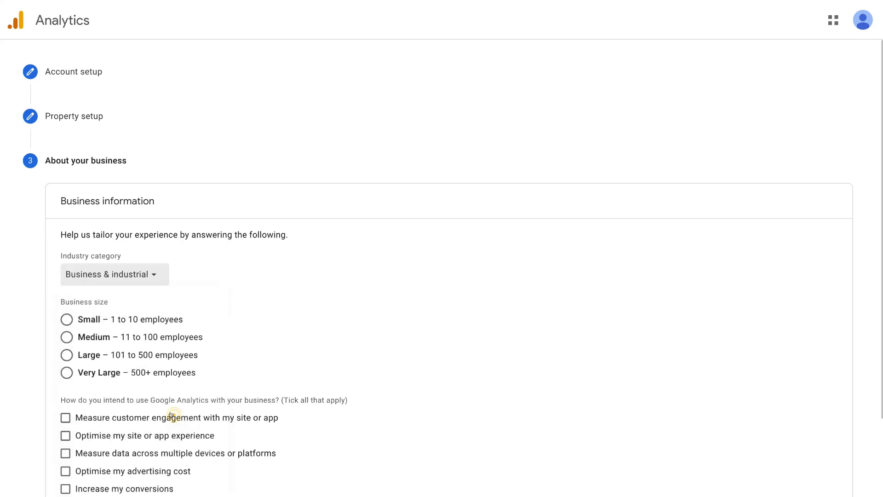
left_click(66, 319)
Step: Select customer engagement, data across multiple devices or platforms, increasing conversions, app installs and lead generation as the intended uses
scroll(136, 307, "down", 3)
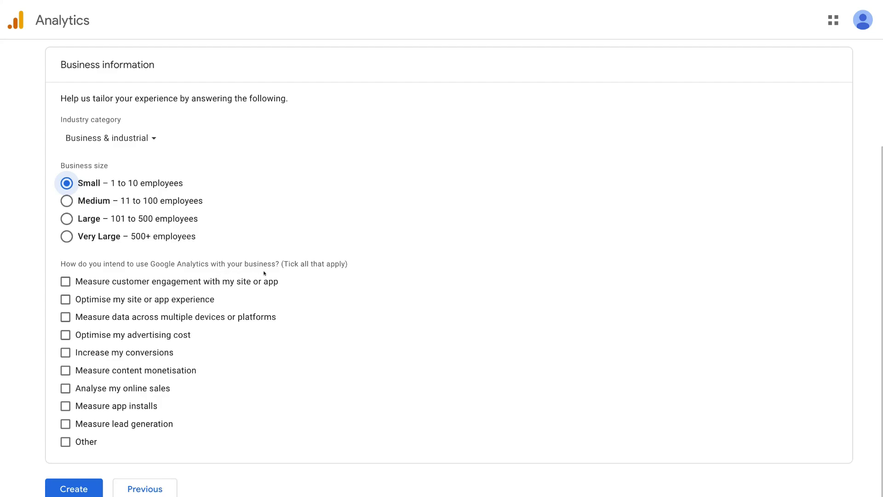
left_click(65, 281)
left_click(62, 318)
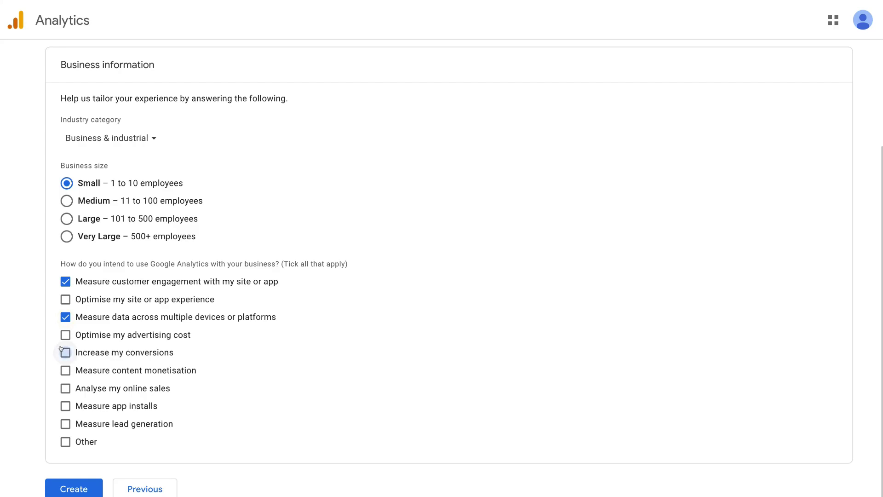
left_click(65, 352)
left_click(66, 424)
left_click(66, 406)
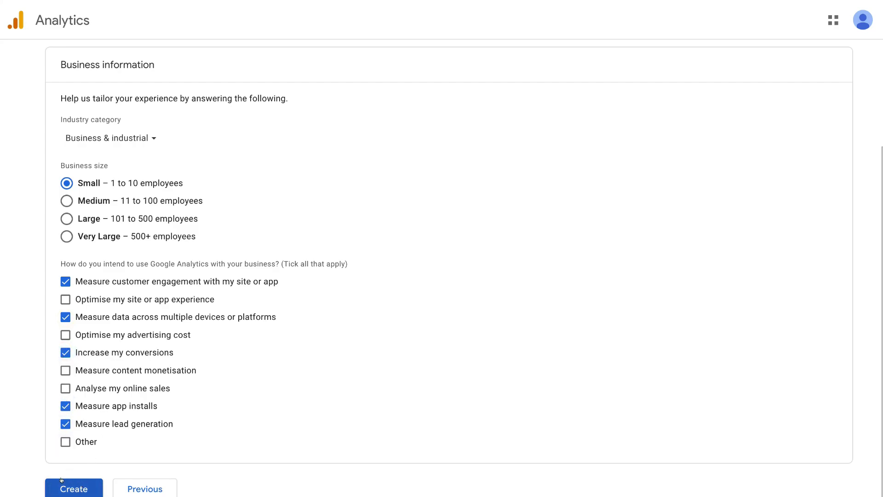
Step: Create the account, accept the terms of service and the GDPR data processing terms, and save the email preferences with no communications selected
left_click(82, 492)
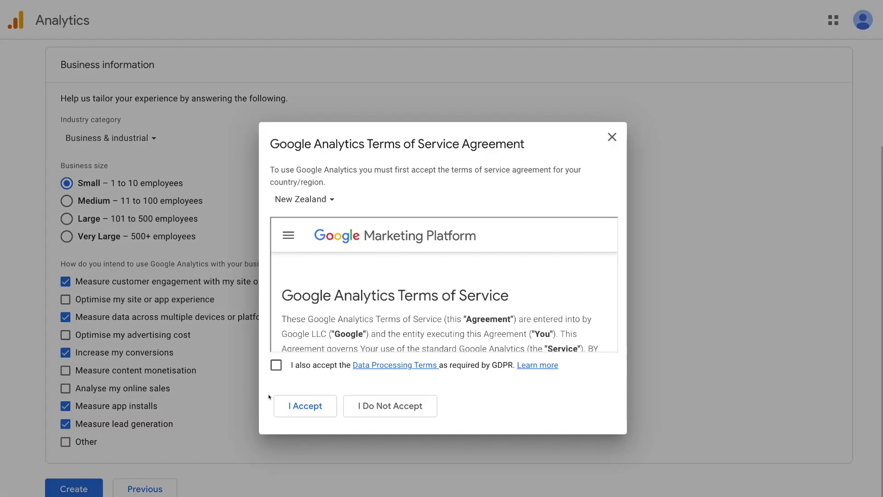
left_click(275, 364)
left_click(295, 412)
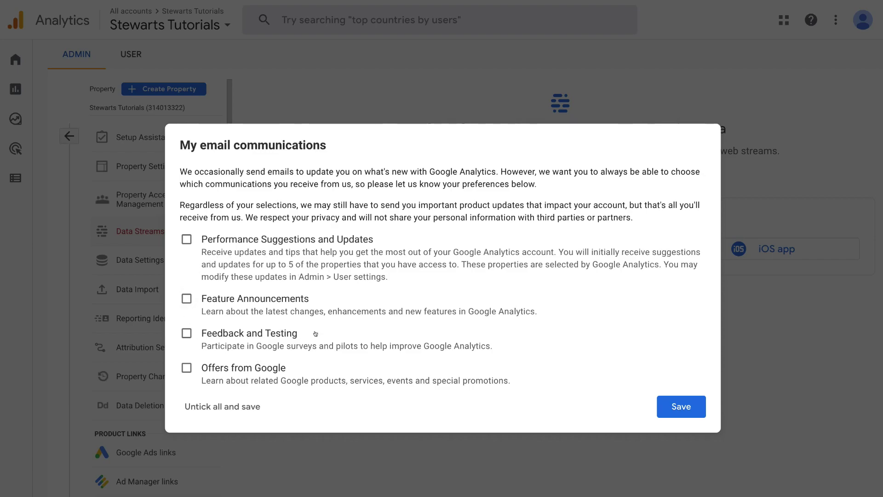
left_click(682, 405)
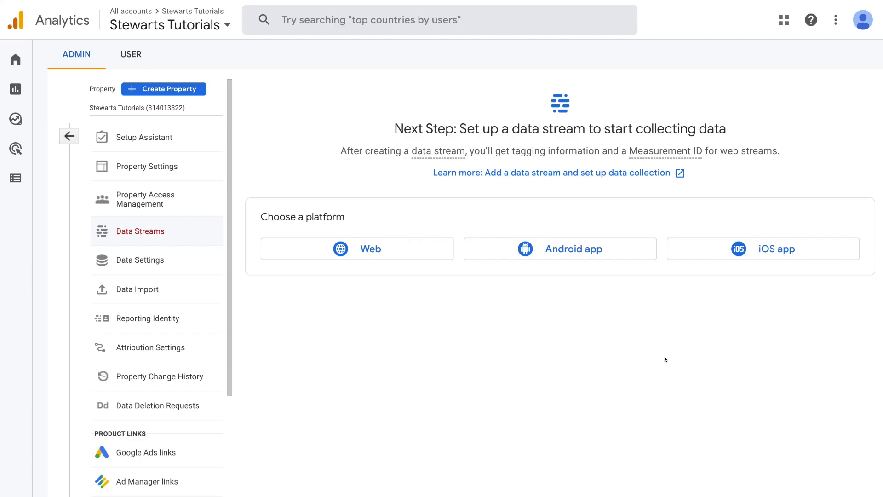
left_click(395, 247)
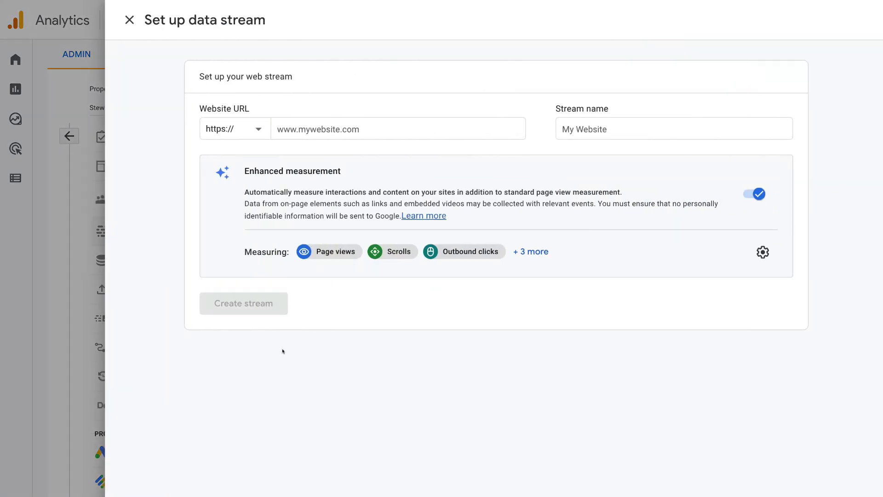
left_click(301, 128)
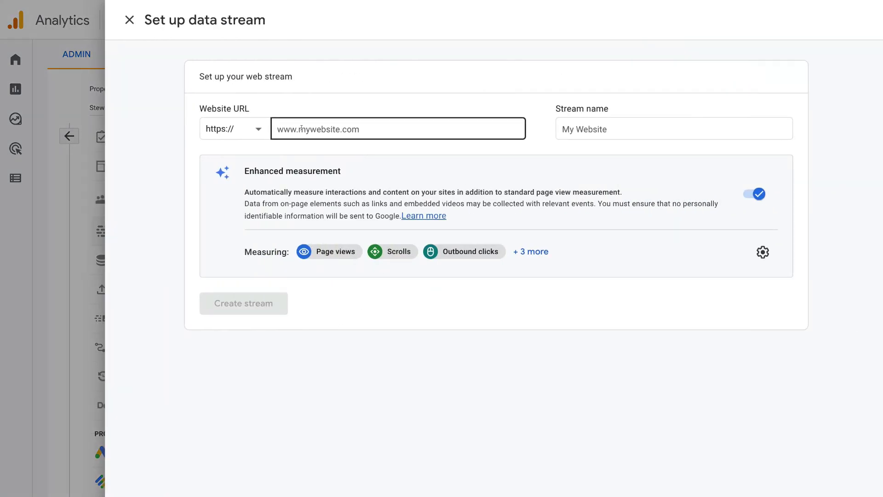
left_click(324, 127)
type("stewartstu")
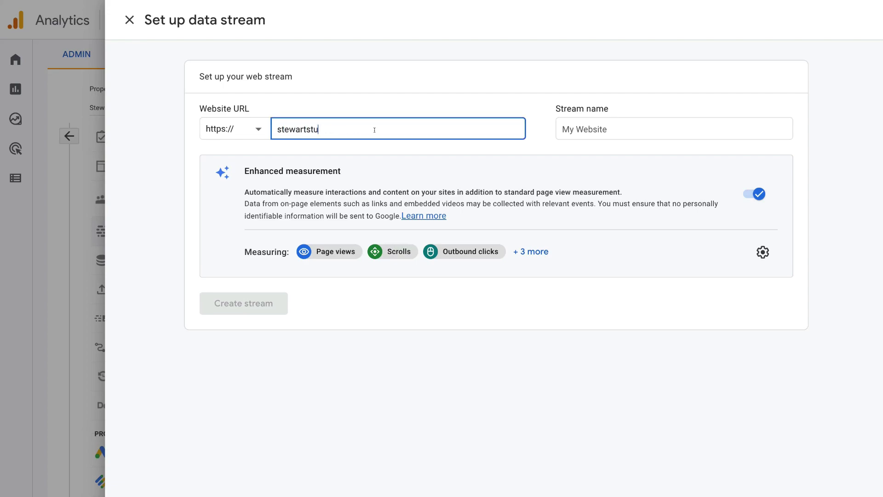
type("torials.com")
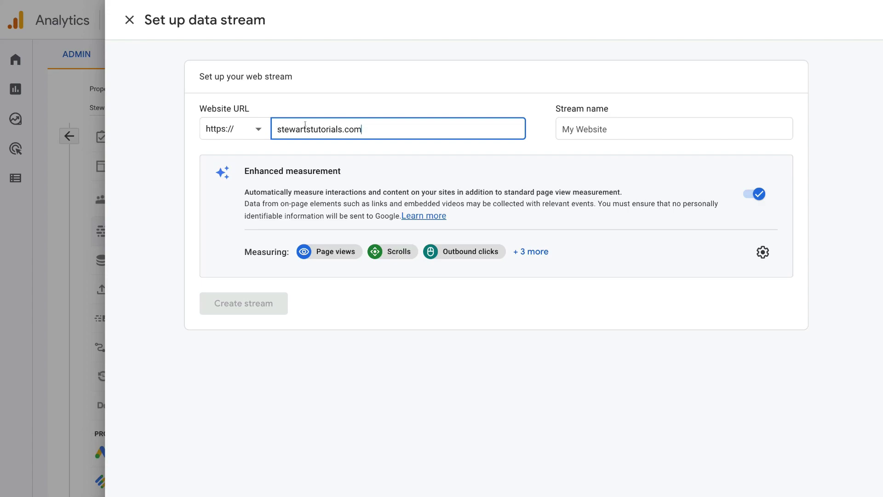
left_click(581, 125)
type("Stewart")
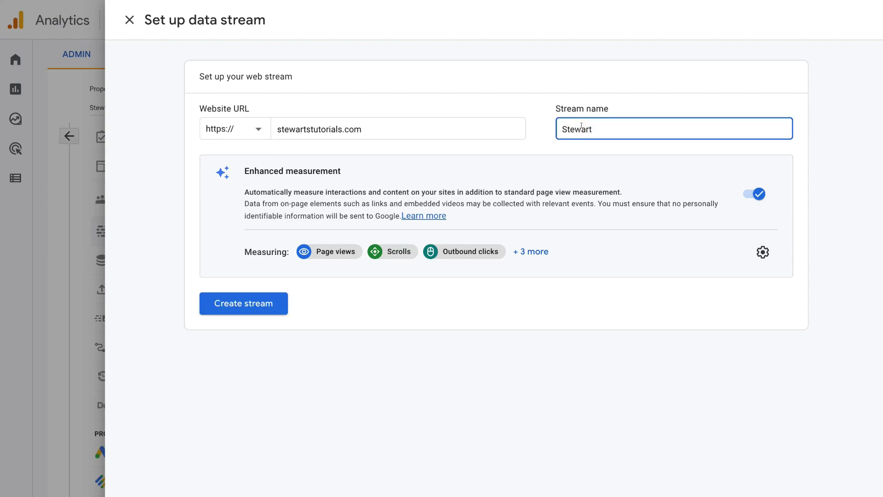
type("s Tutorials")
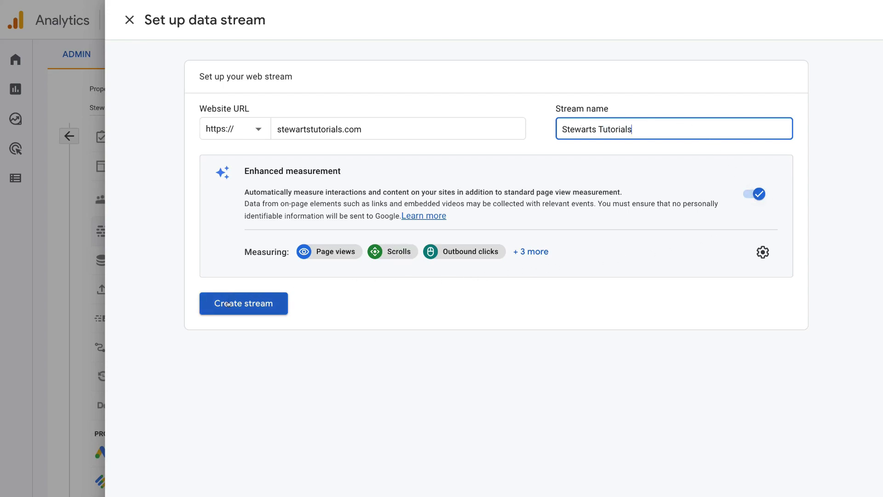
left_click(244, 304)
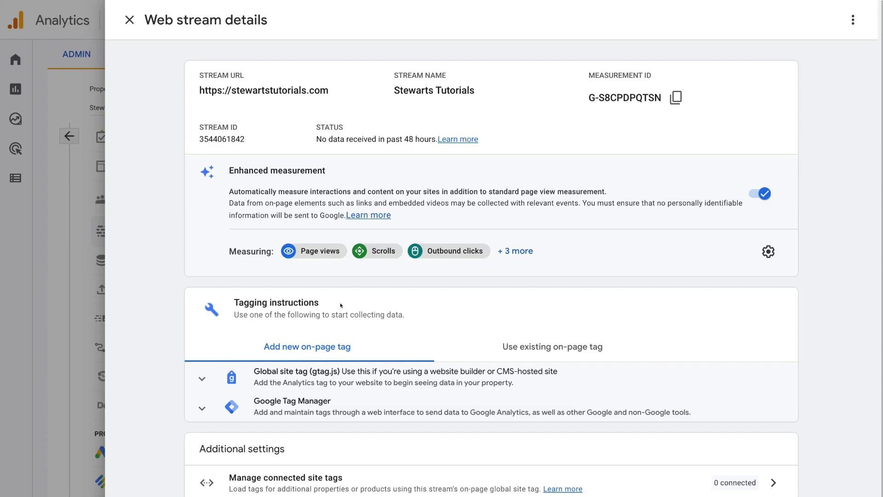
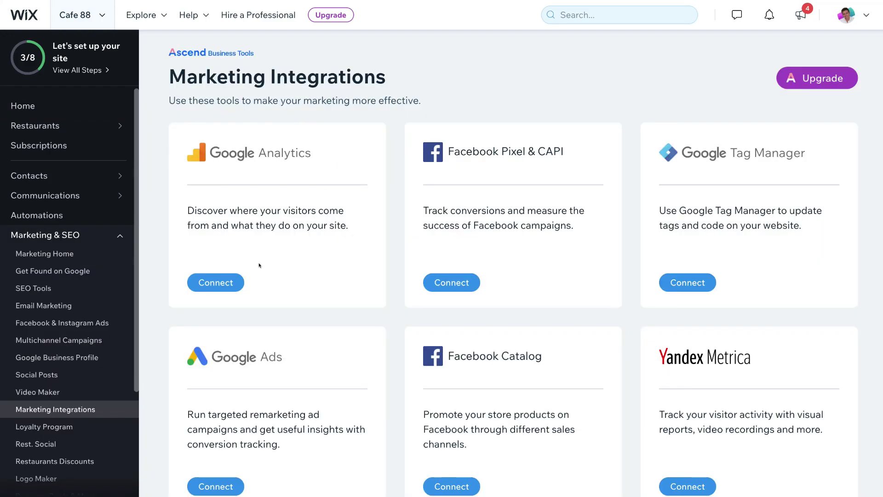
Step: In Wix's Marketing Integrations, connect Google Analytics by pasting the web stream's measurement ID and saving it
left_click(214, 284)
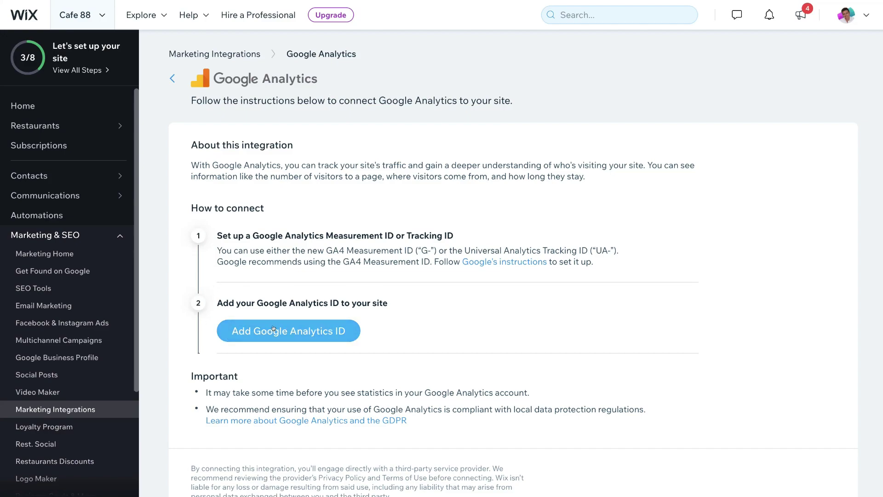
left_click(296, 330)
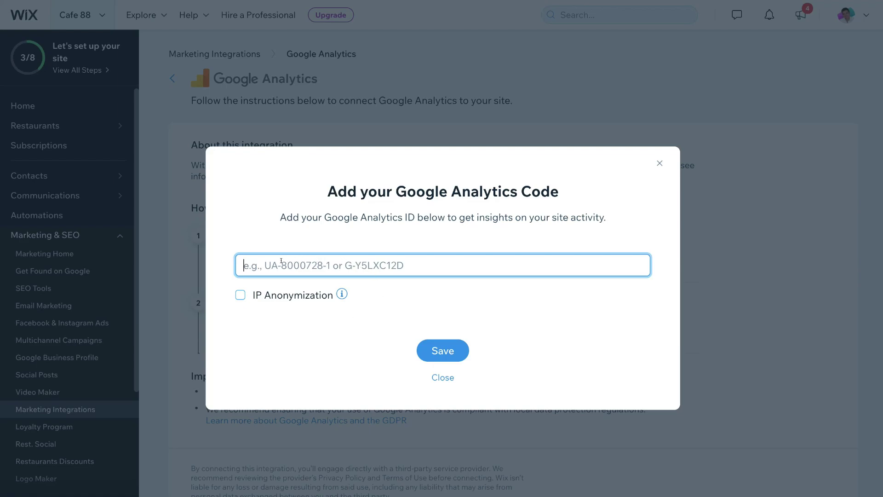
right_click(281, 261)
left_click(327, 343)
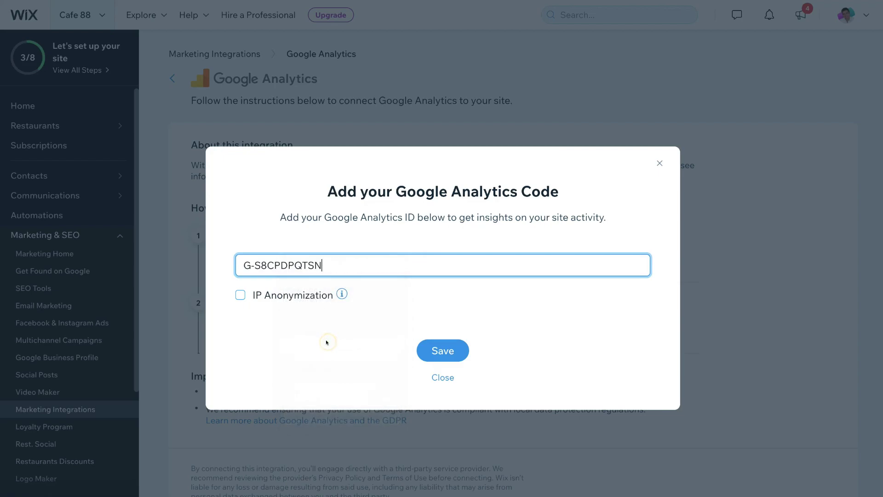
left_click(449, 350)
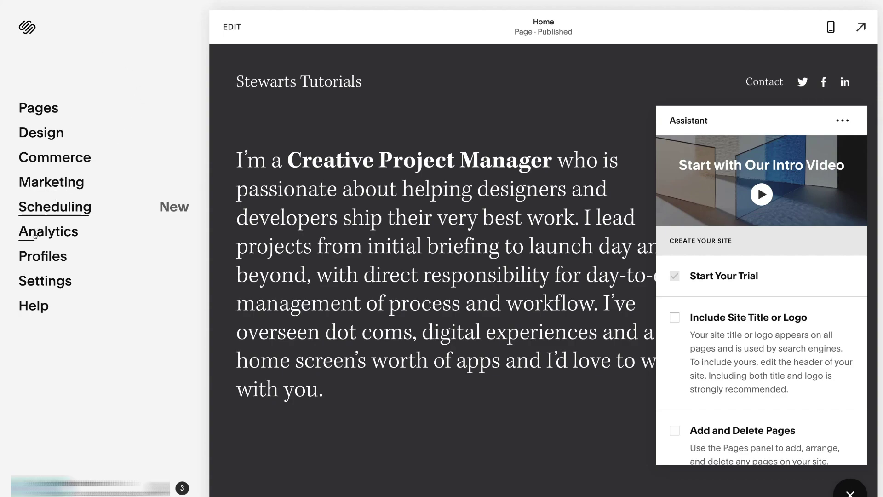
Step: Switch to Squarespace and open the site's External API Keys in the advanced settings
left_click(47, 283)
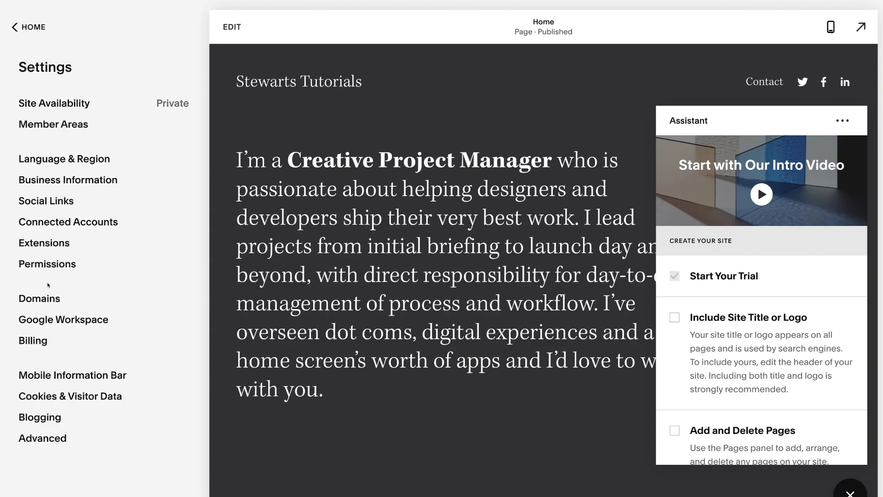
left_click(52, 437)
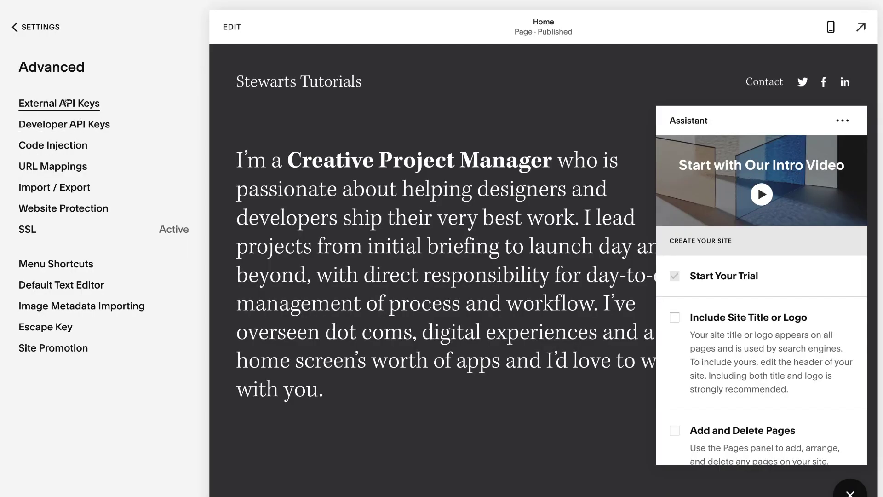
left_click(66, 101)
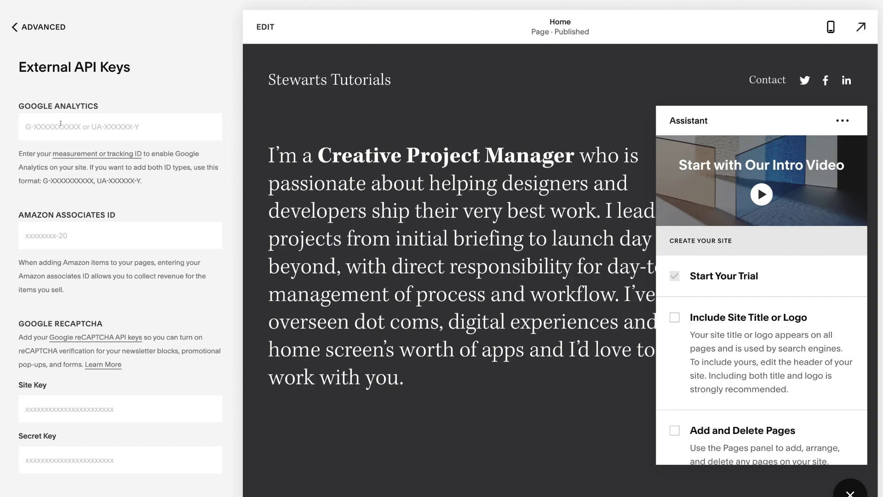
Step: Try pasting the measurement ID as the Google Analytics key, review the format for adding both ID types, and cancel the change
right_click(57, 125)
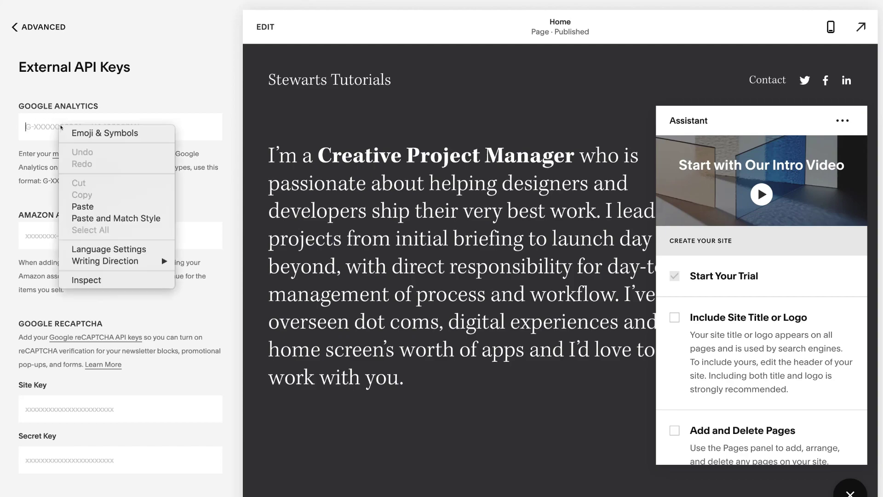
left_click(85, 206)
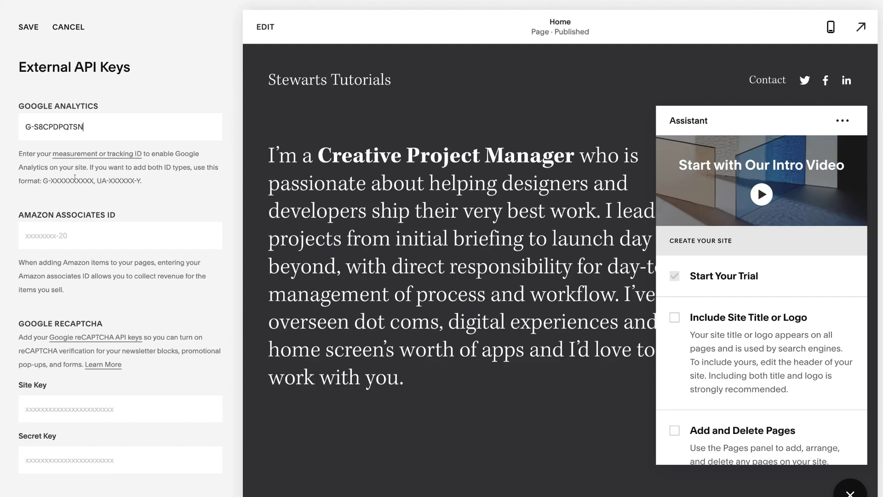
left_click_drag(40, 180, 146, 181)
left_click(179, 184)
left_click(69, 26)
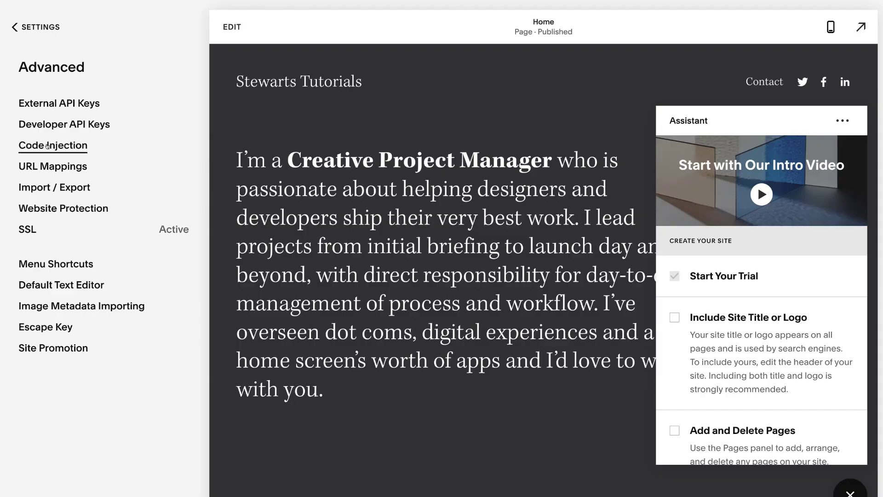
Step: Copy the global site tag (gtag.js) from the Google Analytics web stream details and paste it into the header code of Squarespace's Code Injection settings
left_click(69, 147)
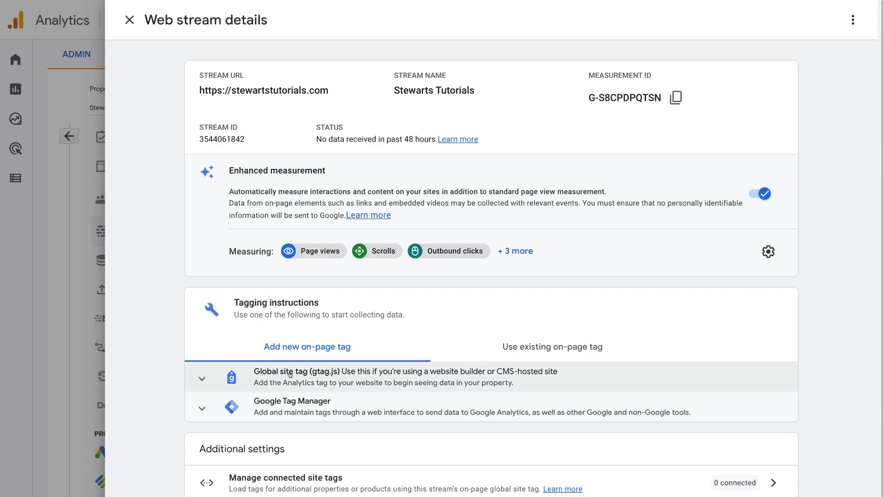
left_click(328, 373)
scroll(406, 339, "down", 4)
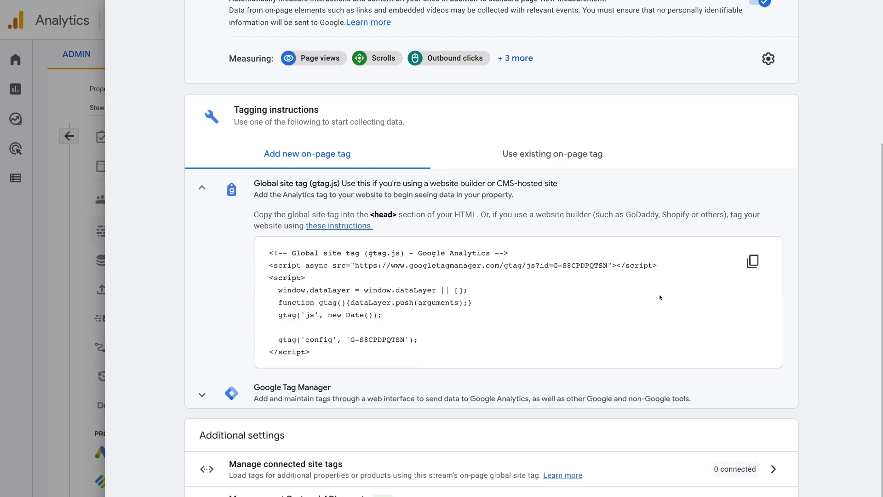
left_click(753, 261)
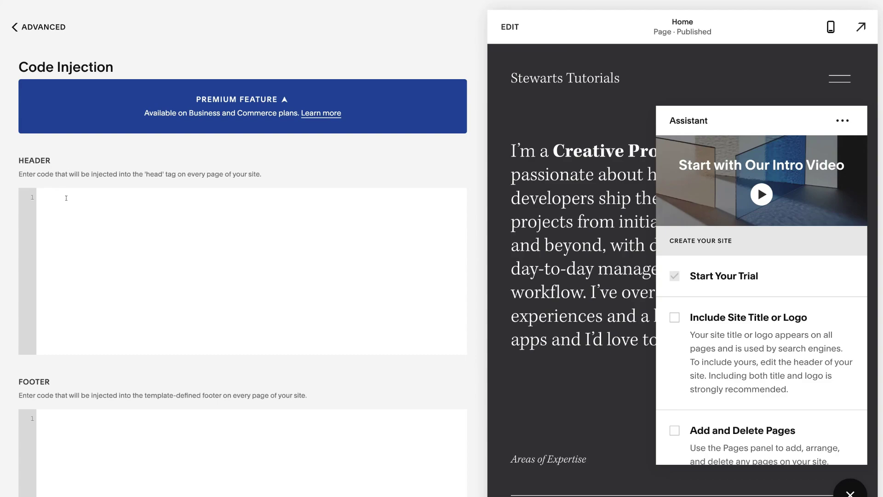
right_click(67, 198)
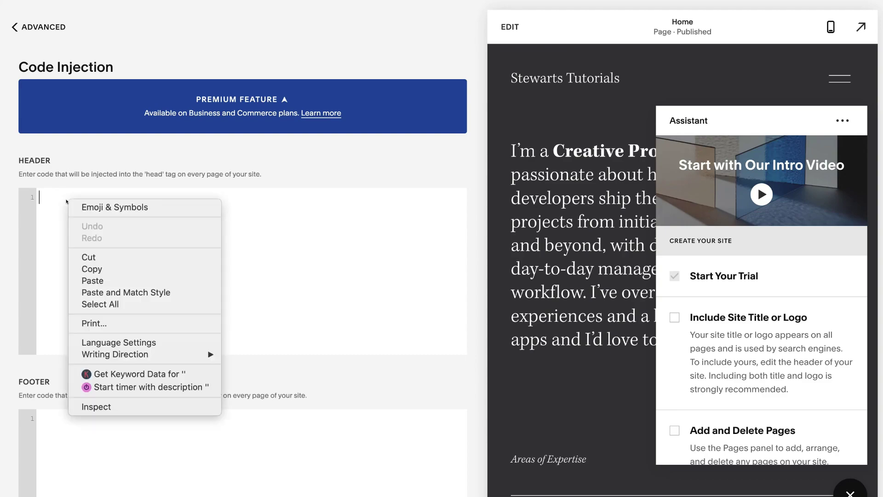
left_click(118, 284)
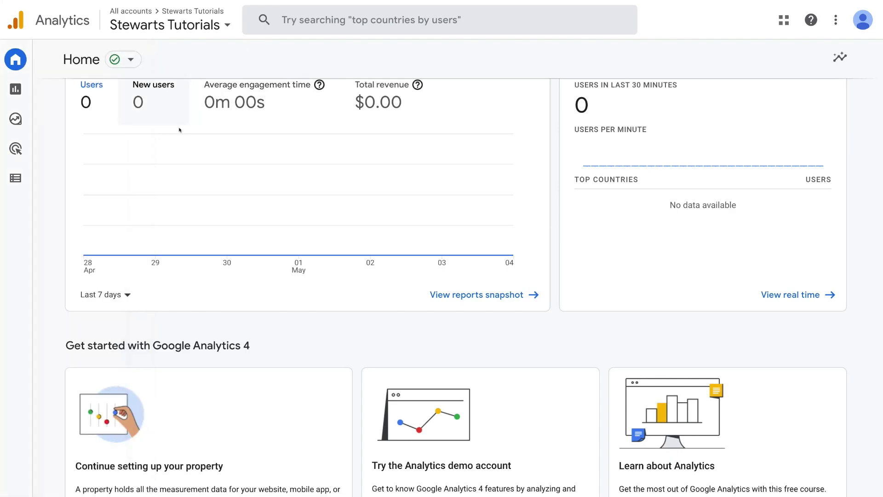
scroll(177, 129, "up", 1)
mouse_move(312, 223)
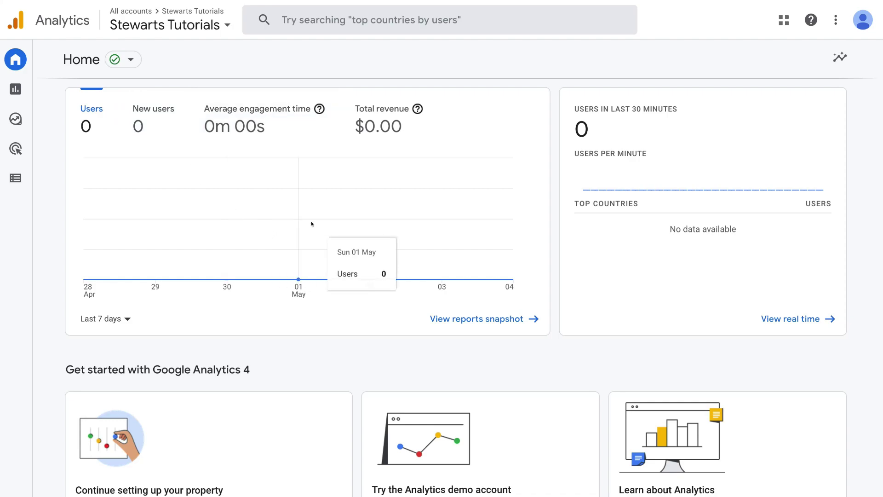